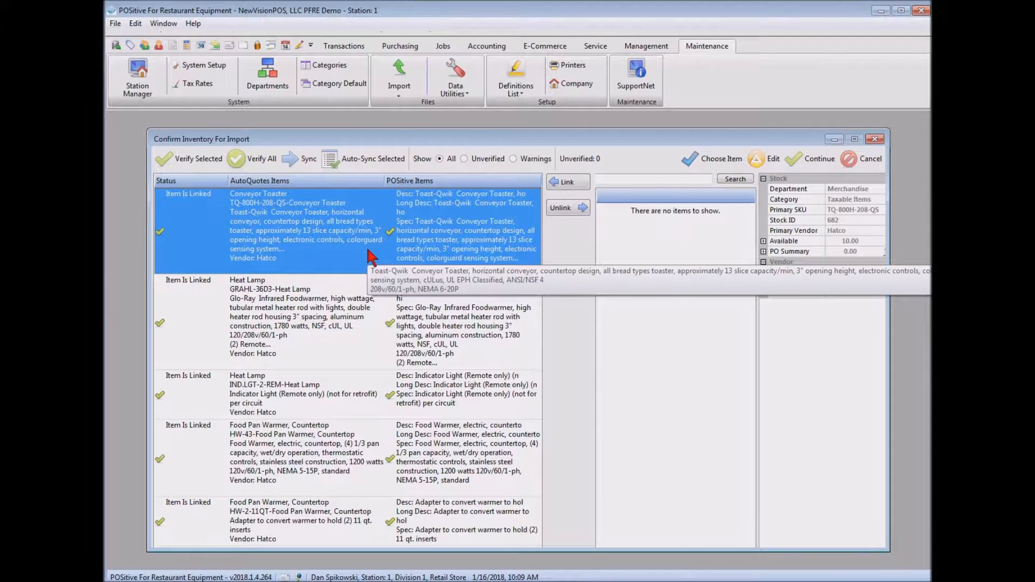
Step: Accept the linked inventory items and set THE ABBEY as the matching customer for the AutoQuotes import
left_click(814, 158)
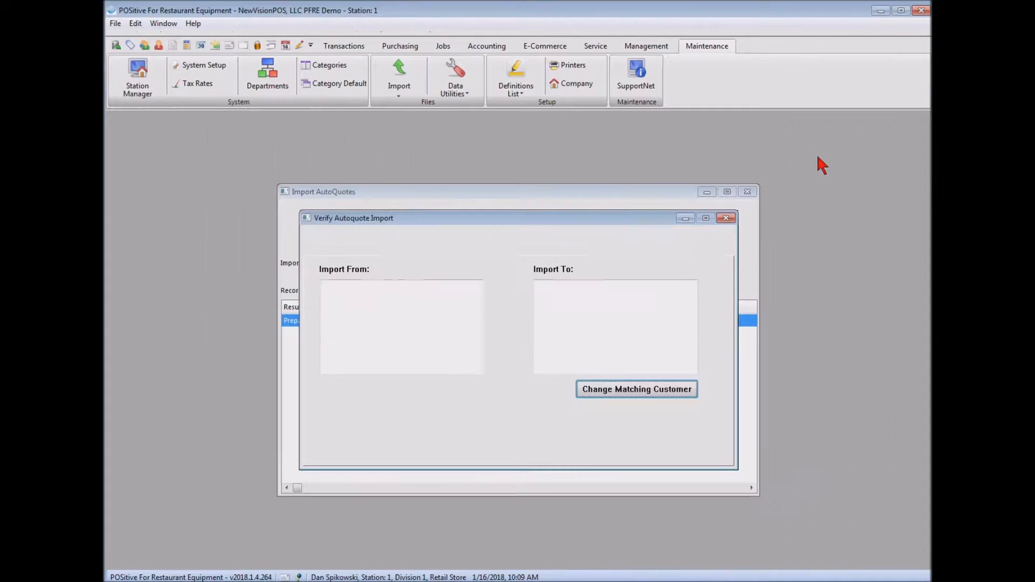
left_click(646, 393)
left_click(419, 289)
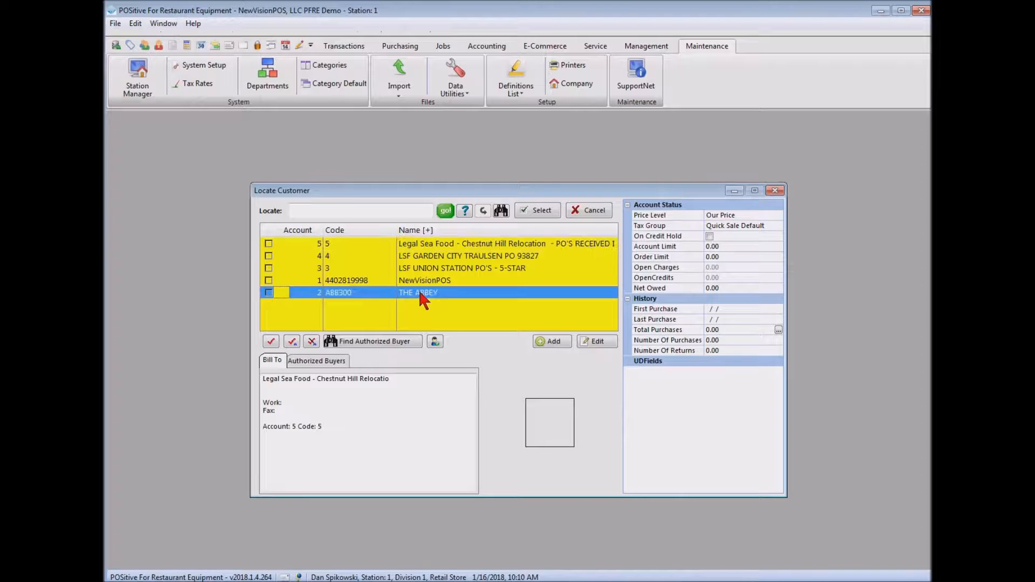
left_click(538, 211)
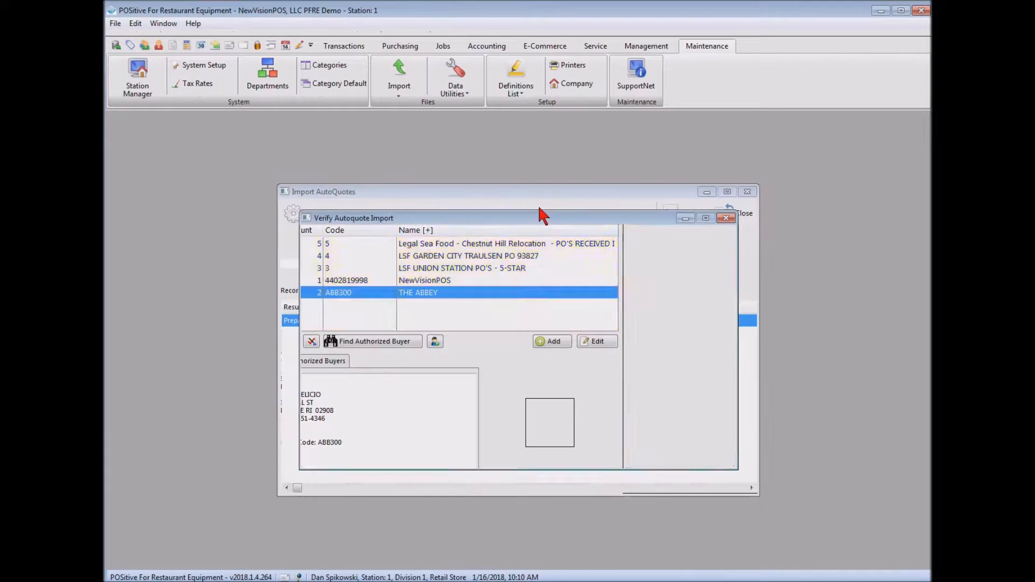
Step: Run the AutoQuotes import for the chosen customer and close the import window once it has completed
left_click(655, 242)
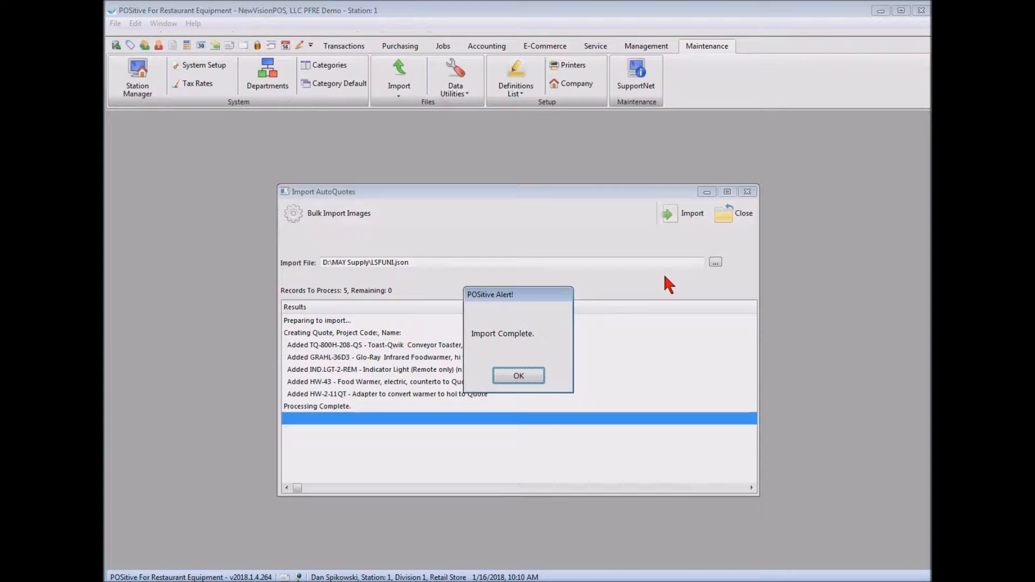
left_click(519, 376)
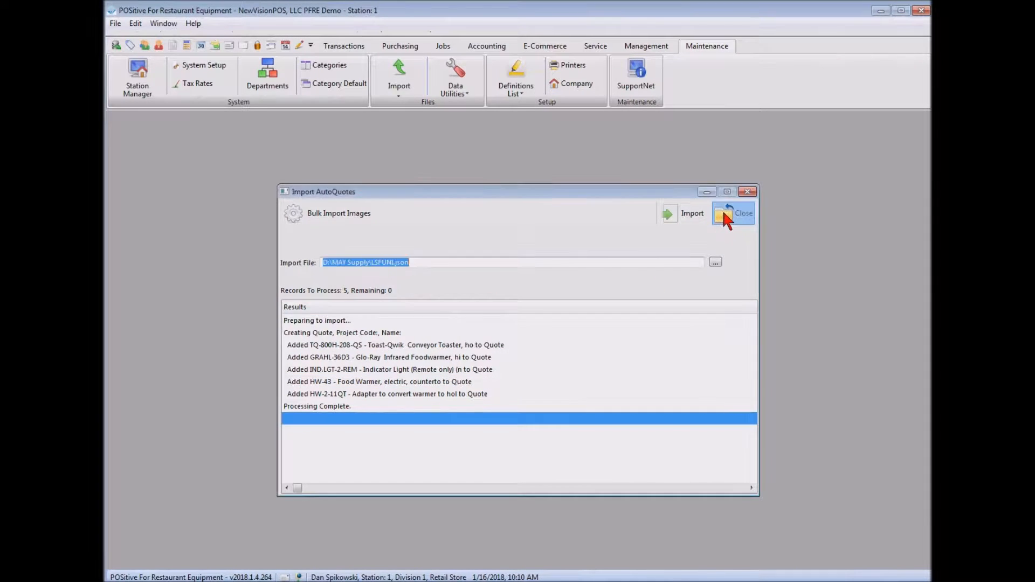
left_click(721, 217)
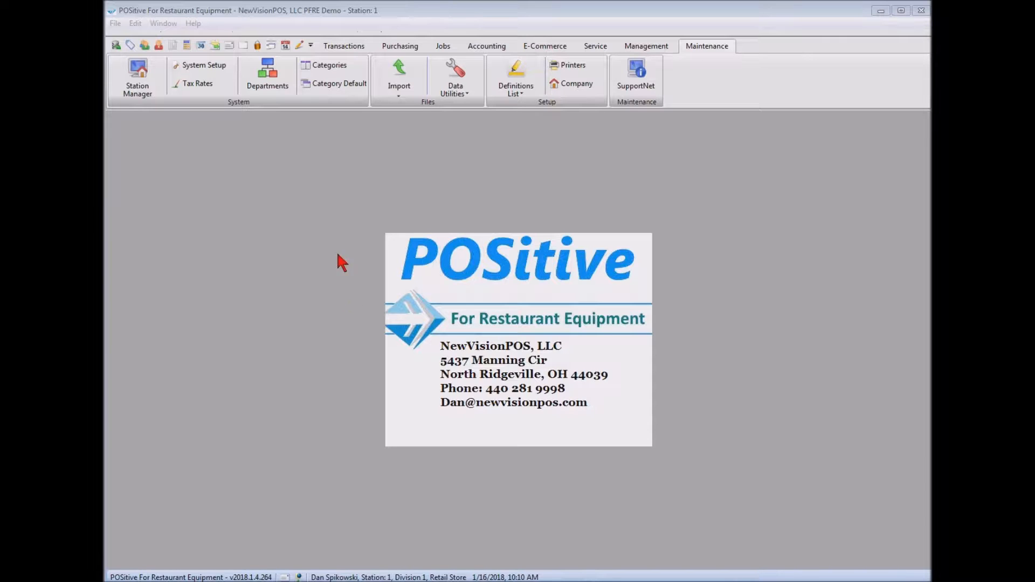
Step: Review the stock records from GRAHL-36D3 through TQ-800H-208-QS in the Inventory Center, and close it
left_click(329, 43)
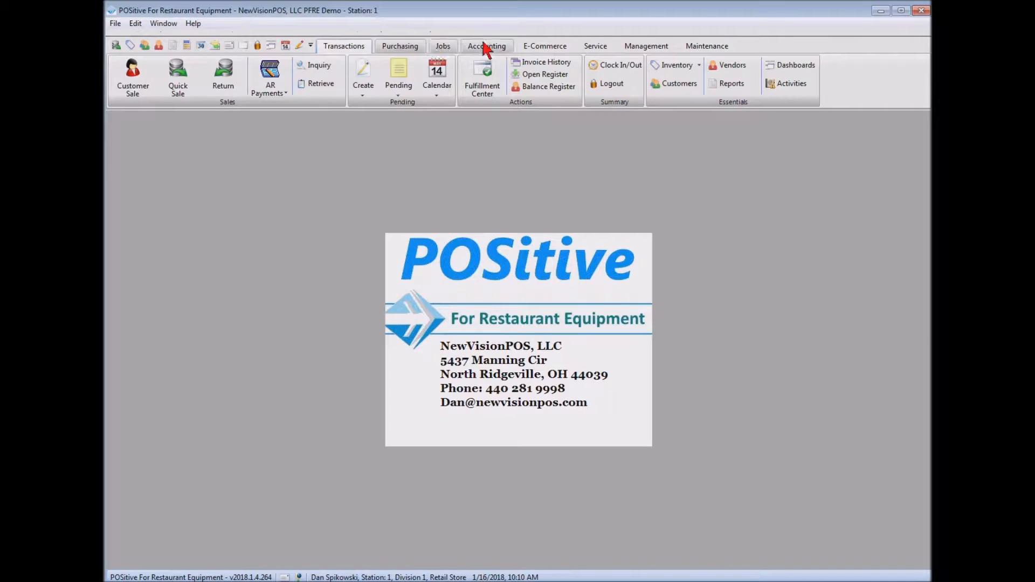
left_click(671, 67)
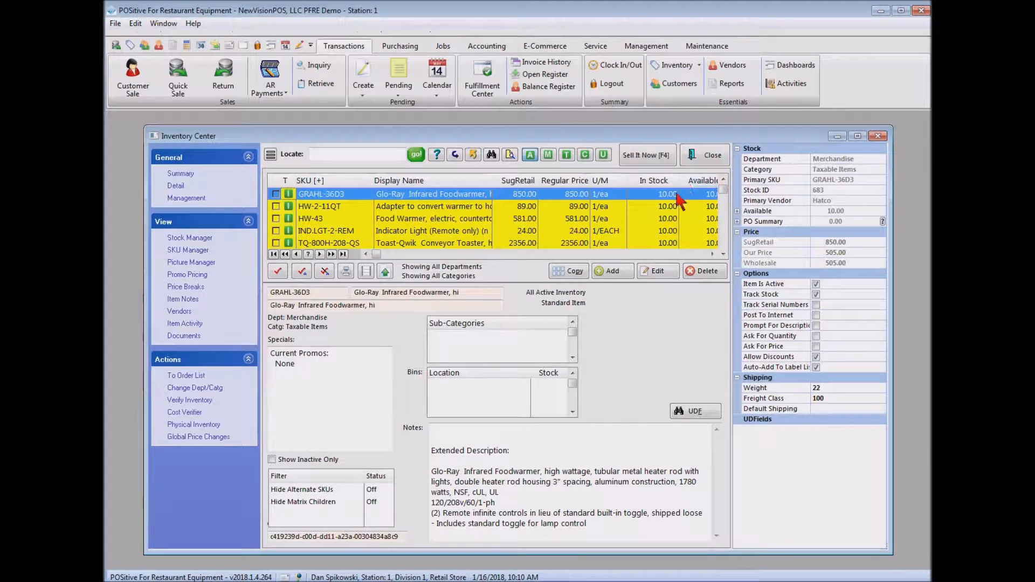
key("Down")
key("Down")
key("Down")
key("Down")
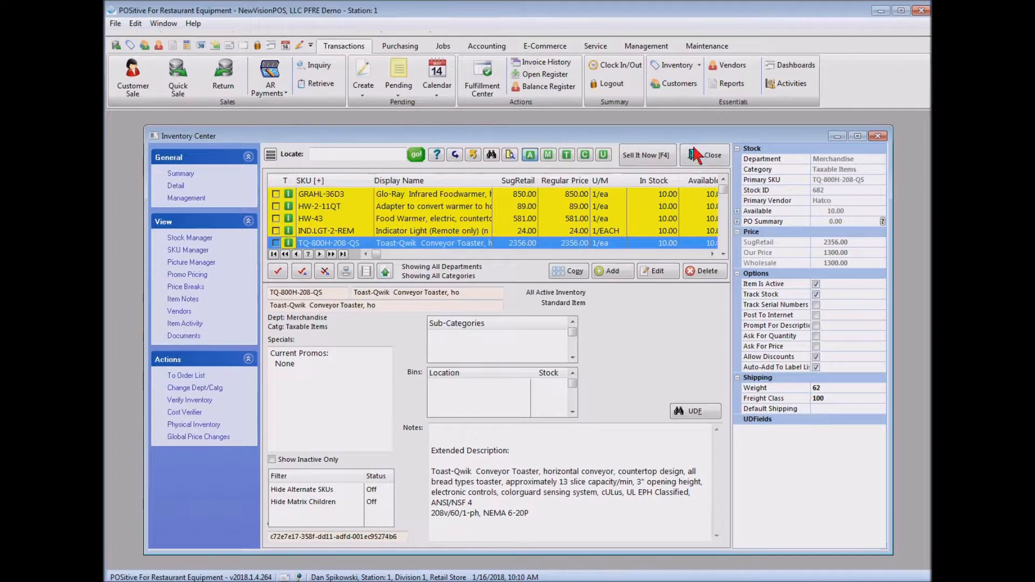
left_click(713, 155)
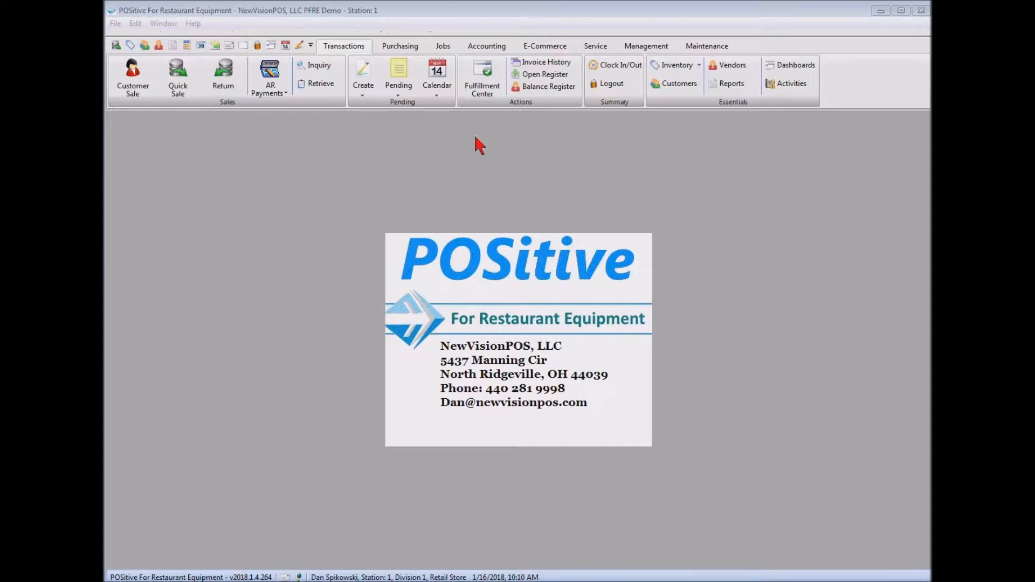
Step: Open the pending quotes and convert THE ABBEY's quote to a sales order
left_click(398, 85)
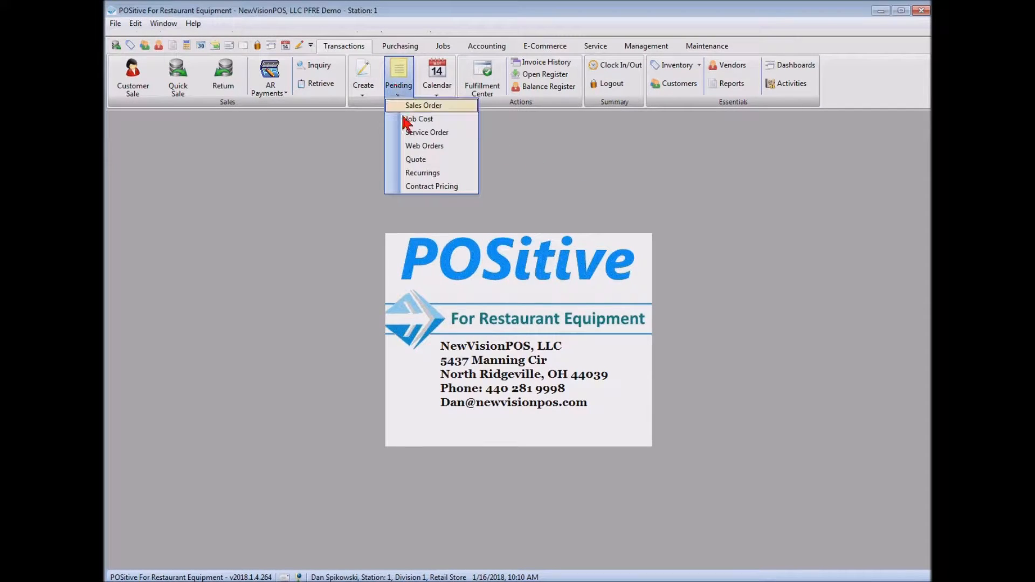
left_click(421, 156)
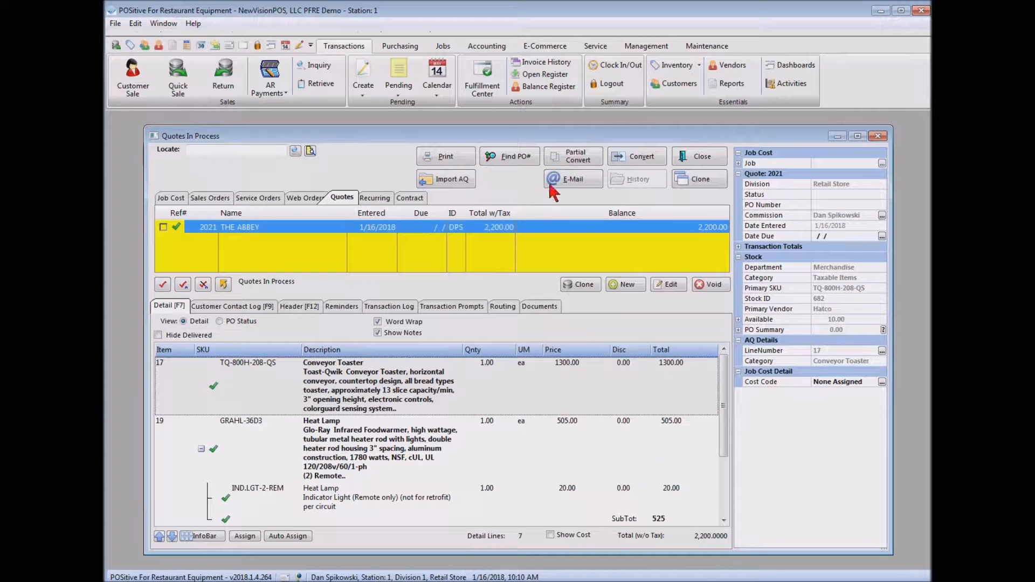
left_click(645, 161)
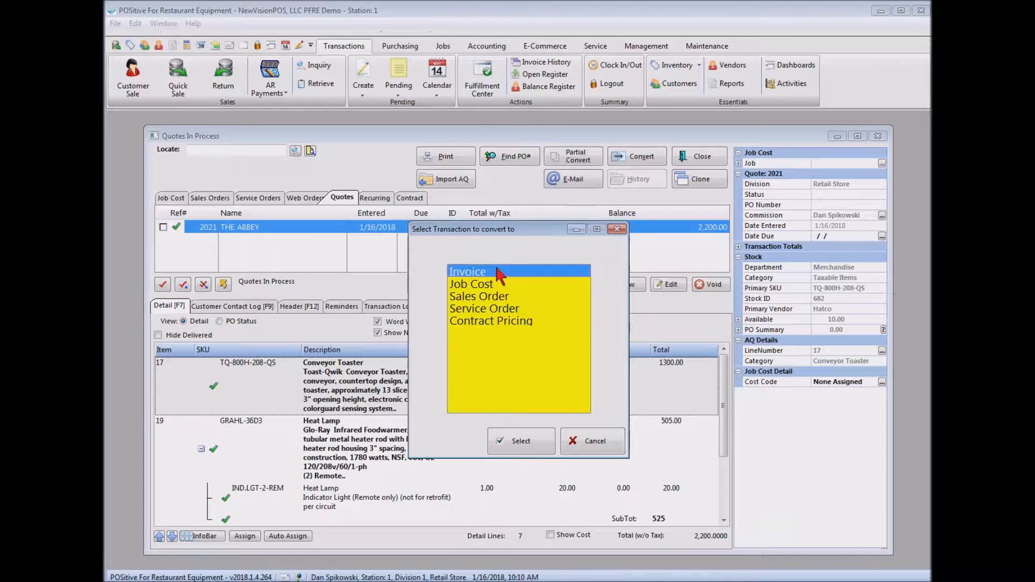
left_click(481, 298)
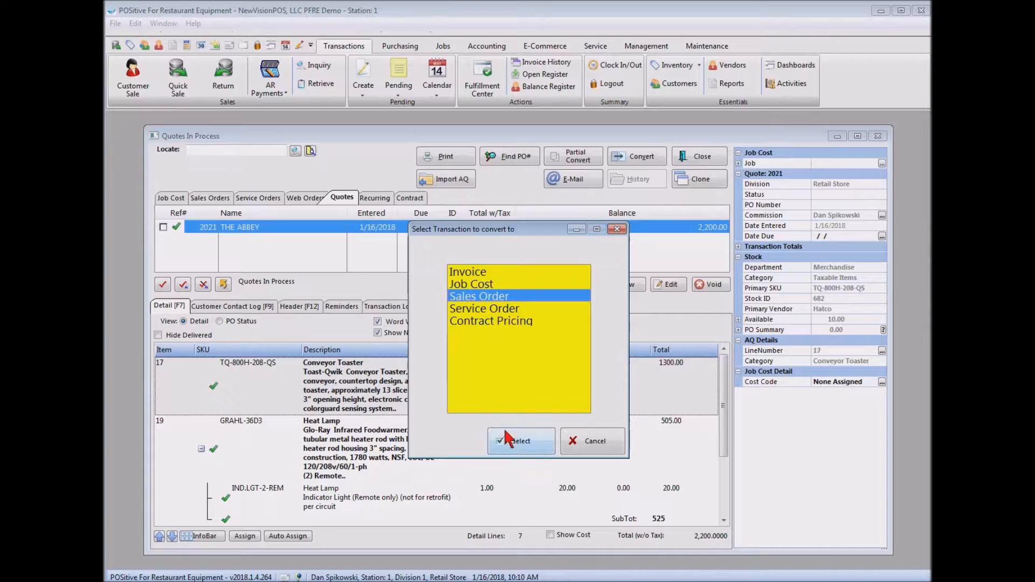
left_click(521, 443)
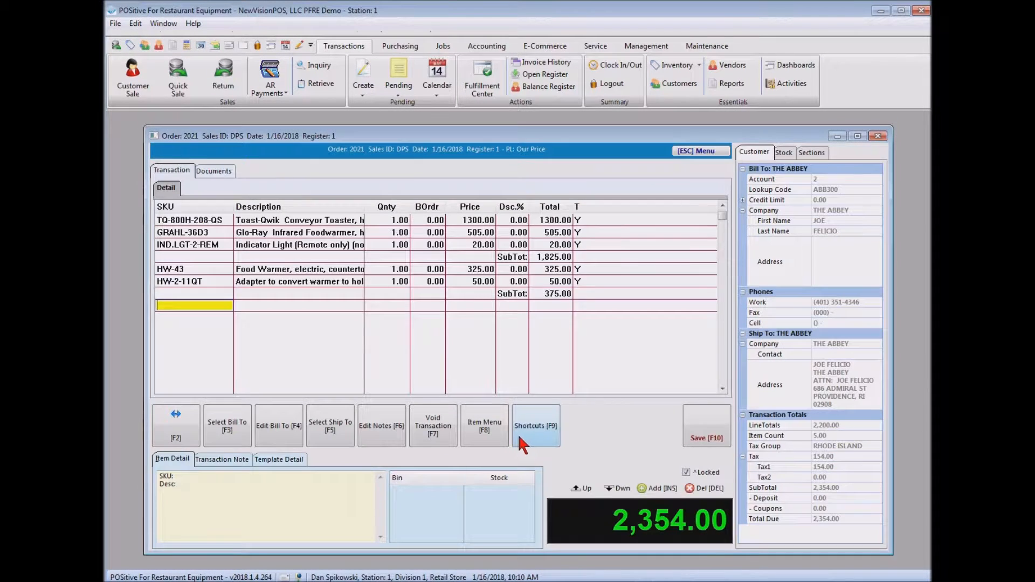
Step: Save the sales order with a due date of 1/17/2018 and without applying a payment
left_click(709, 430)
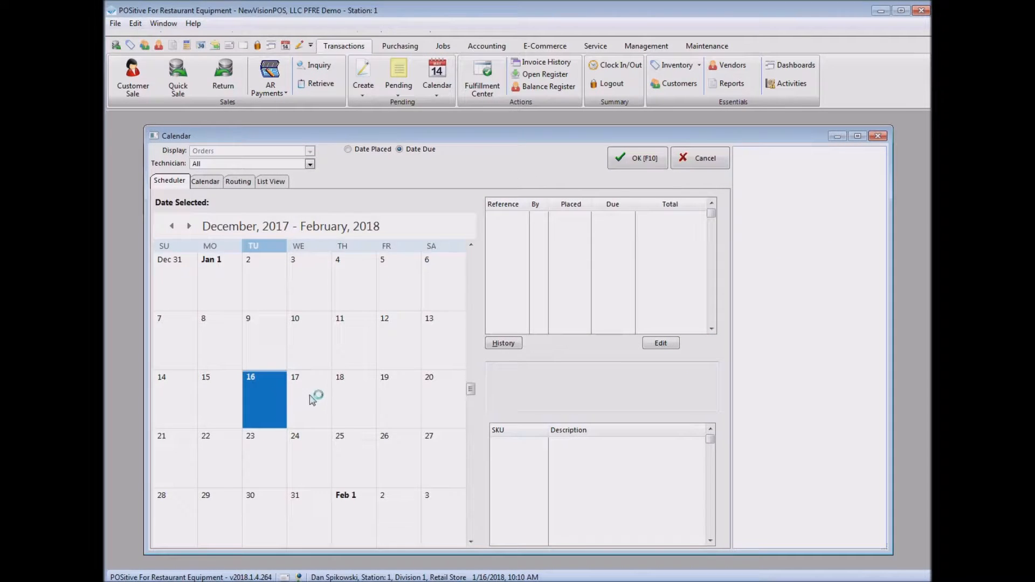
left_click(314, 397)
left_click(642, 157)
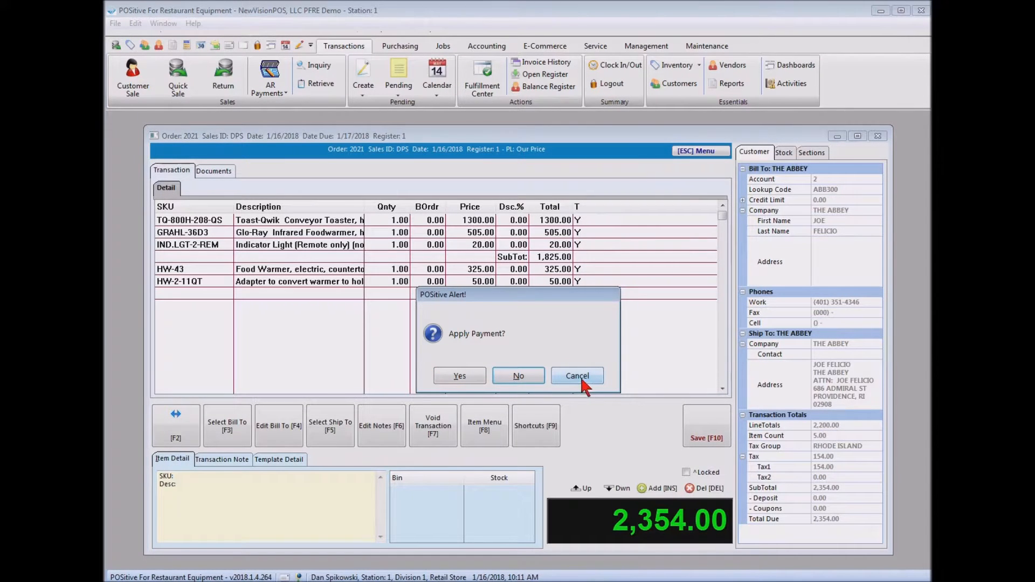
left_click(519, 376)
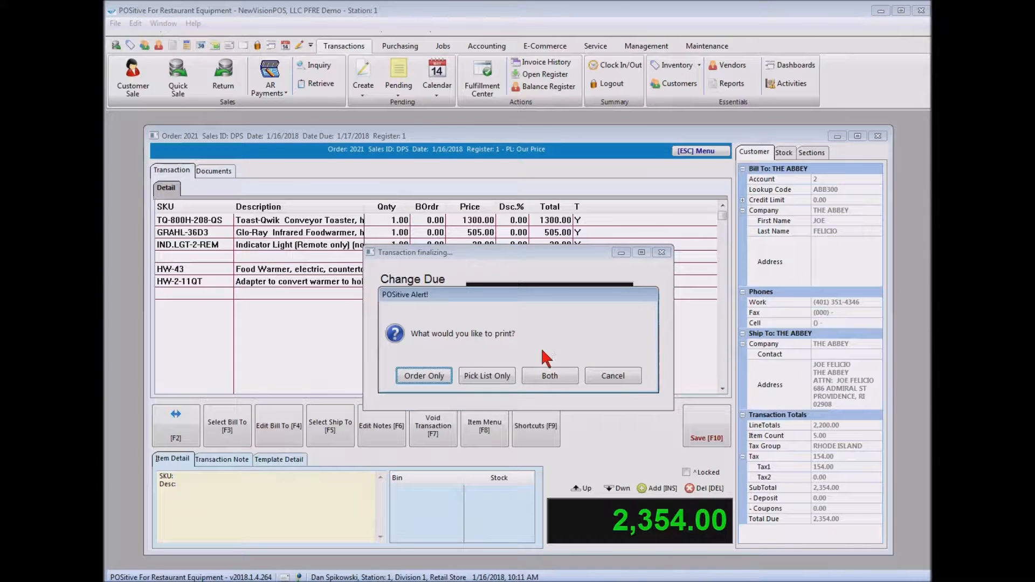
Step: Preview the order-only printout with costs shown, and close it to finish finalizing the transaction
left_click(419, 377)
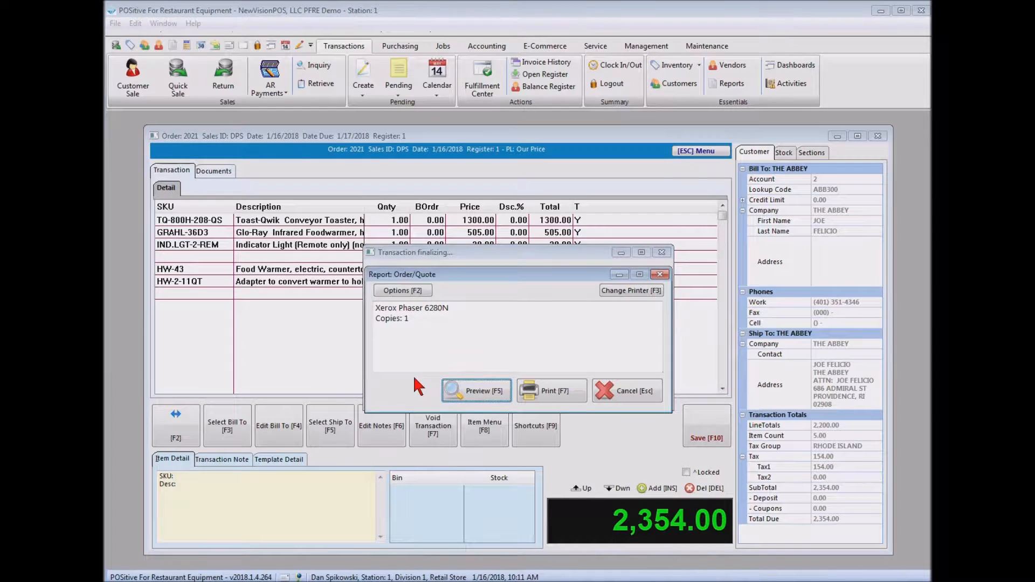
left_click(479, 392)
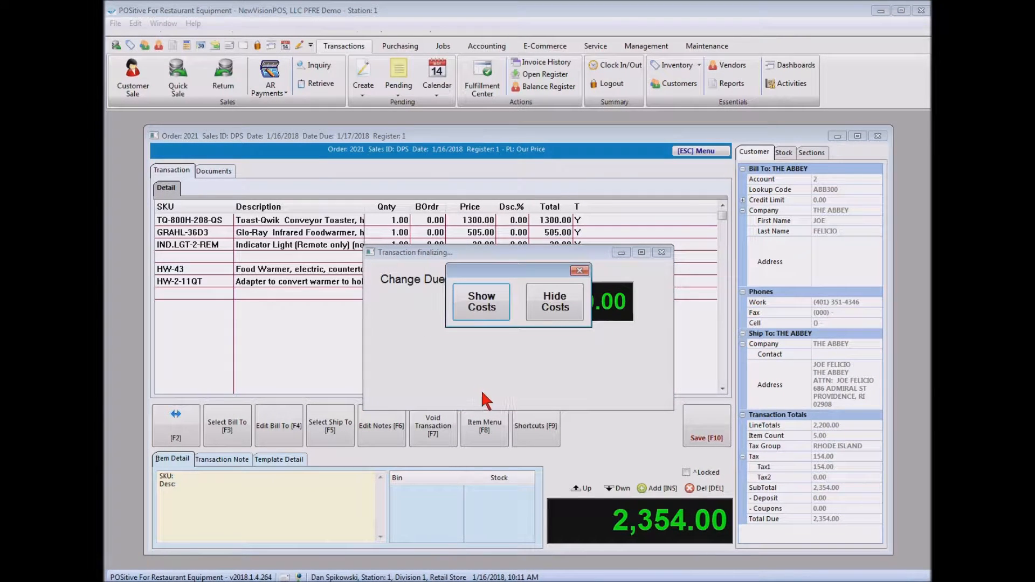
left_click(488, 309)
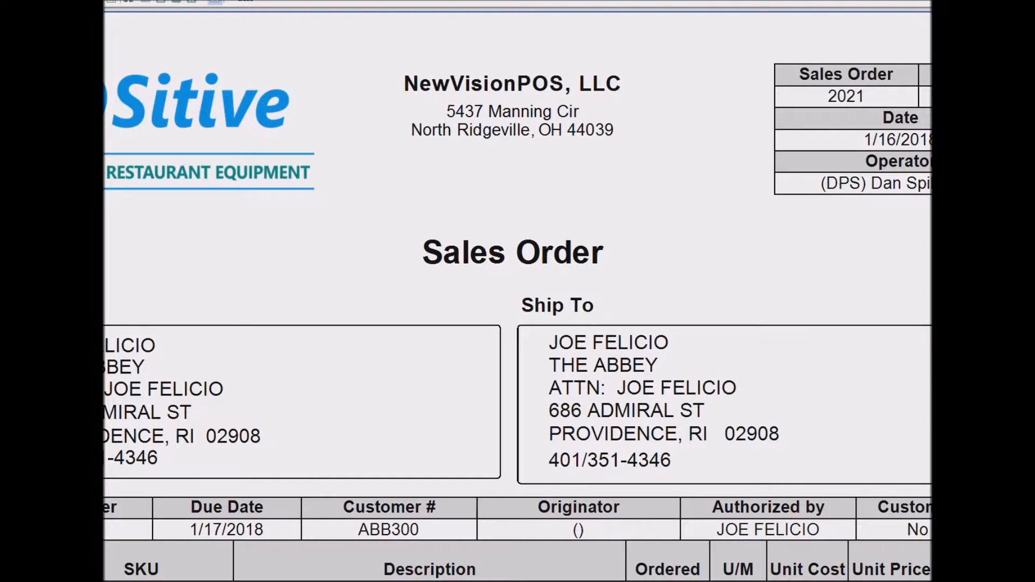
left_click(914, 115)
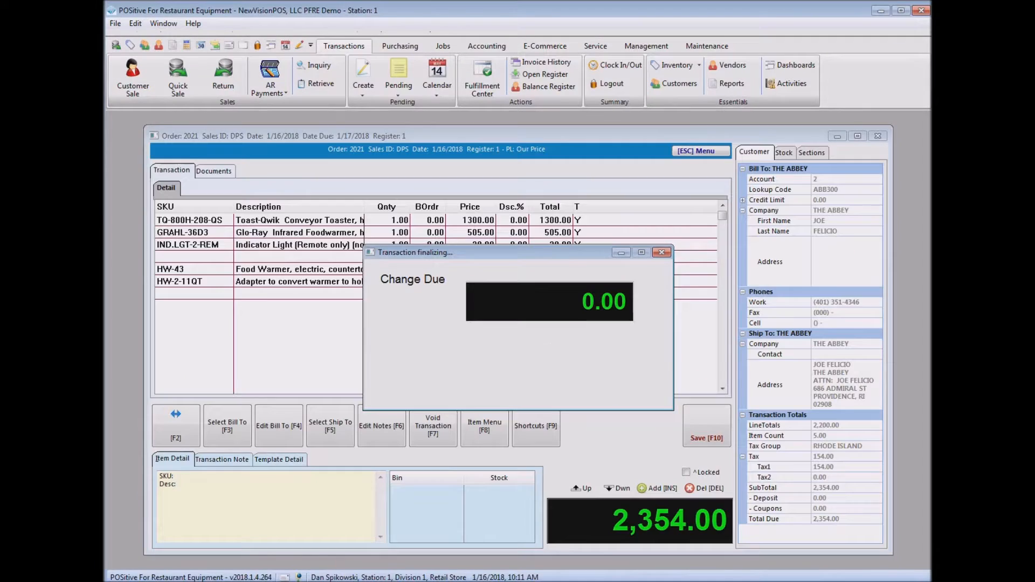
left_click(632, 382)
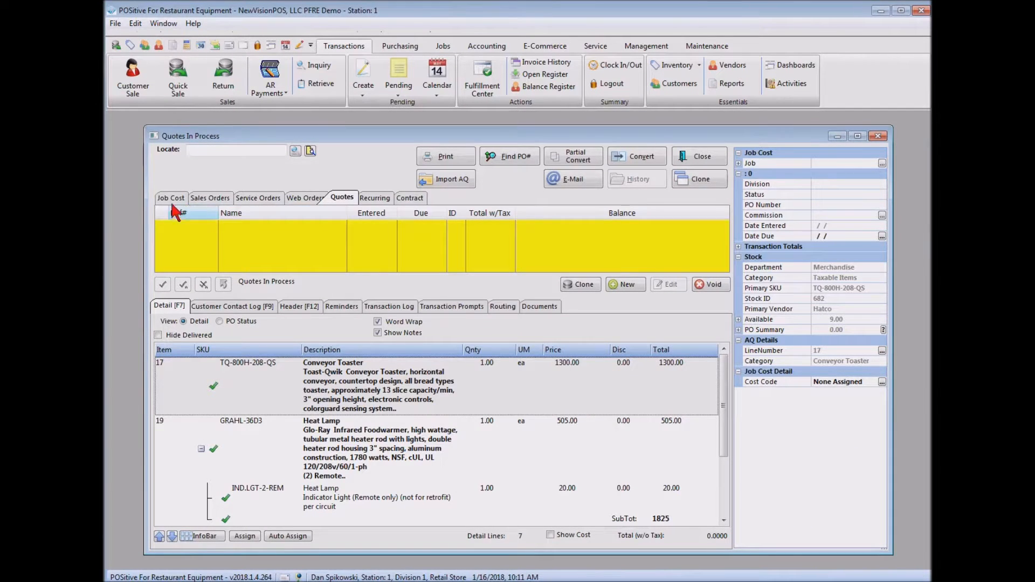
Step: In THE ABBEY's sales order, allocate 1 TQ-800H-208-QS conveyor toaster from the Hatco stock and commit it
left_click(201, 198)
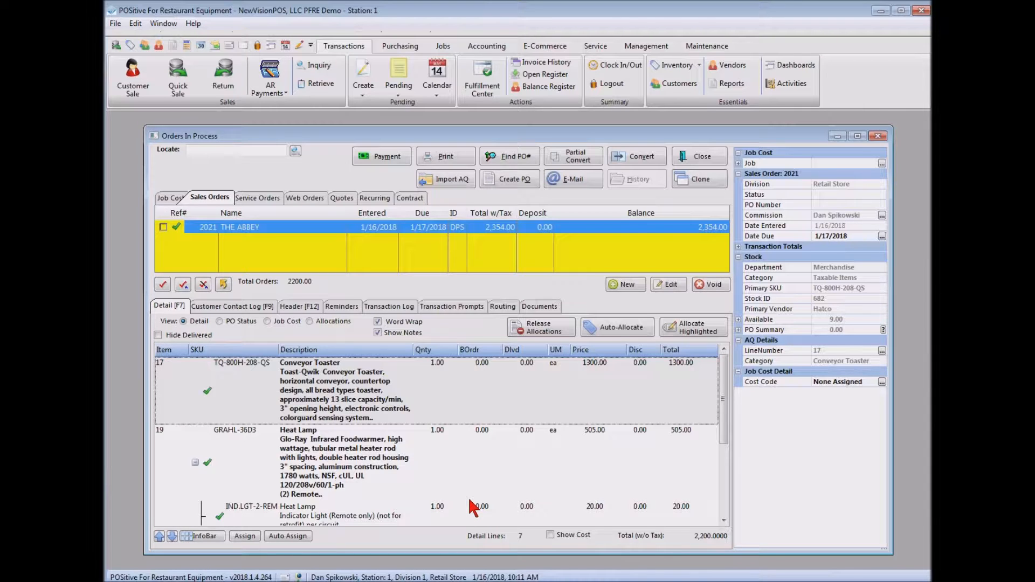
left_click(350, 394)
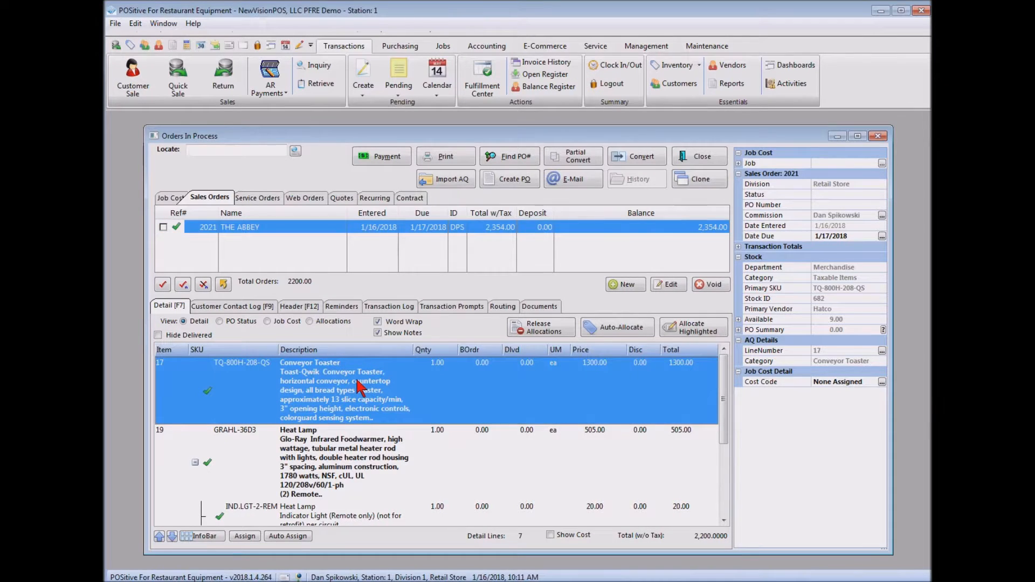
left_click(699, 335)
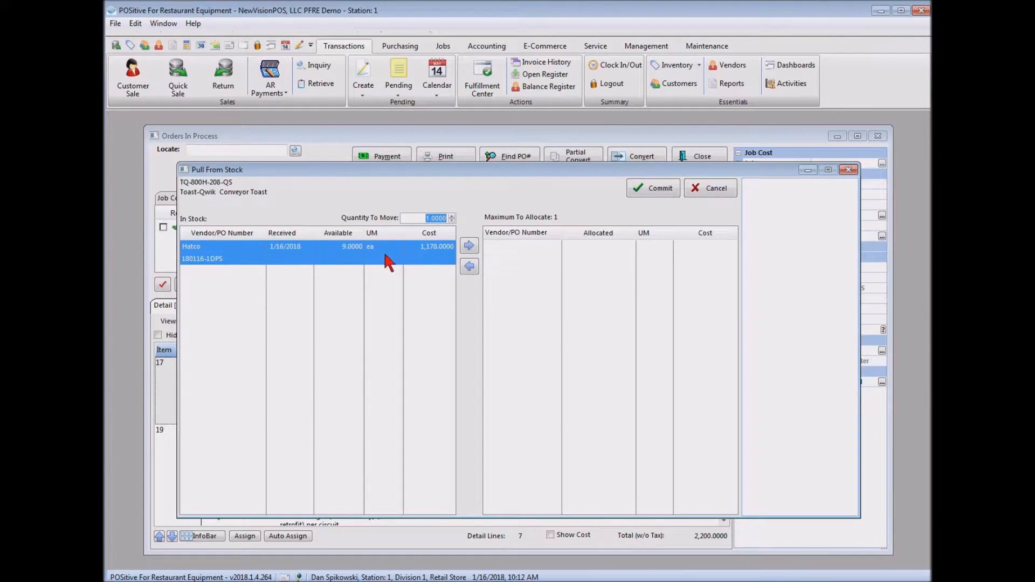
left_click(469, 249)
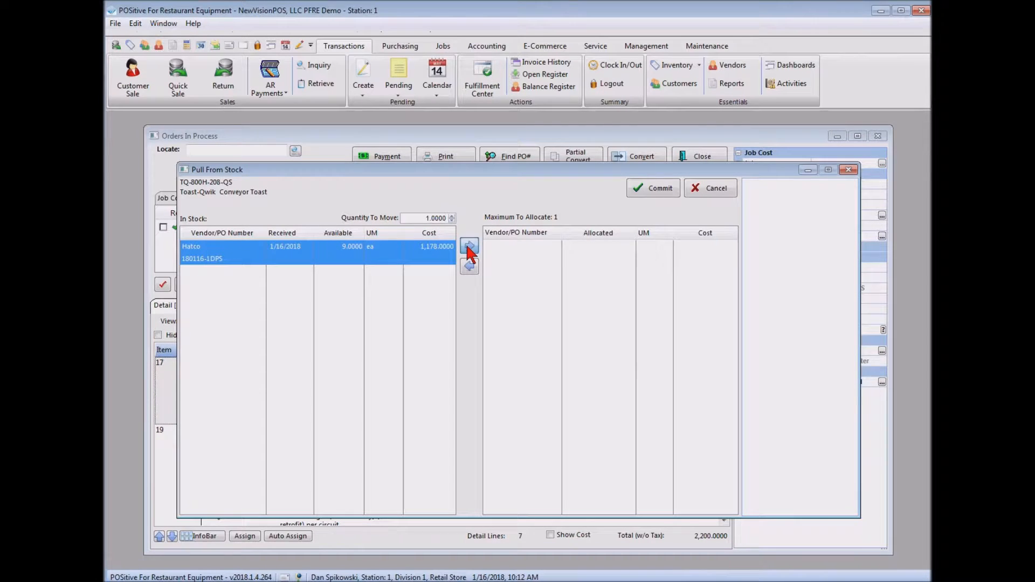
left_click(664, 190)
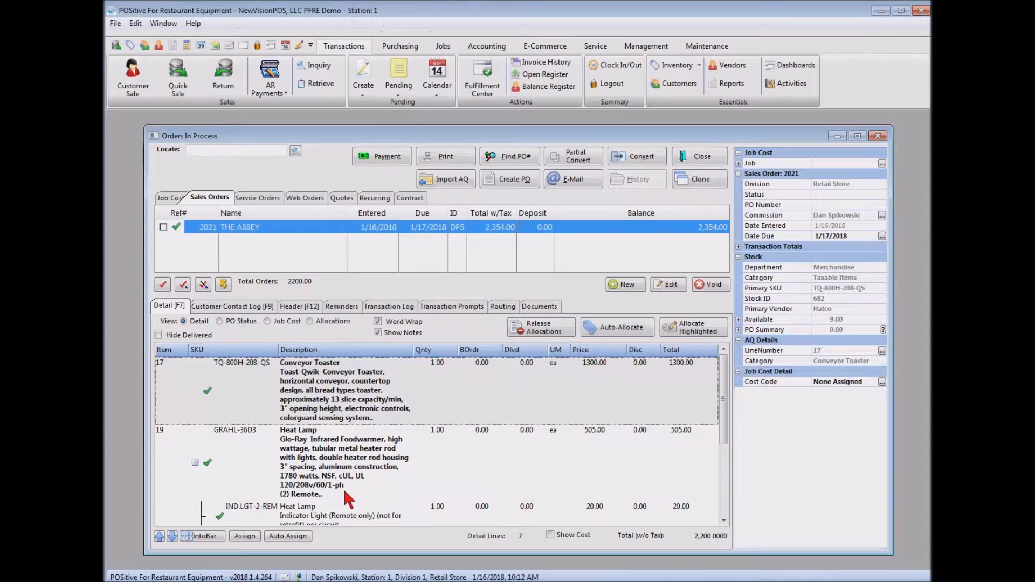
Step: Allocate 1 GRAHL-36D3 heat lamp to the sales order from the Hatco stock and commit it
left_click(330, 464)
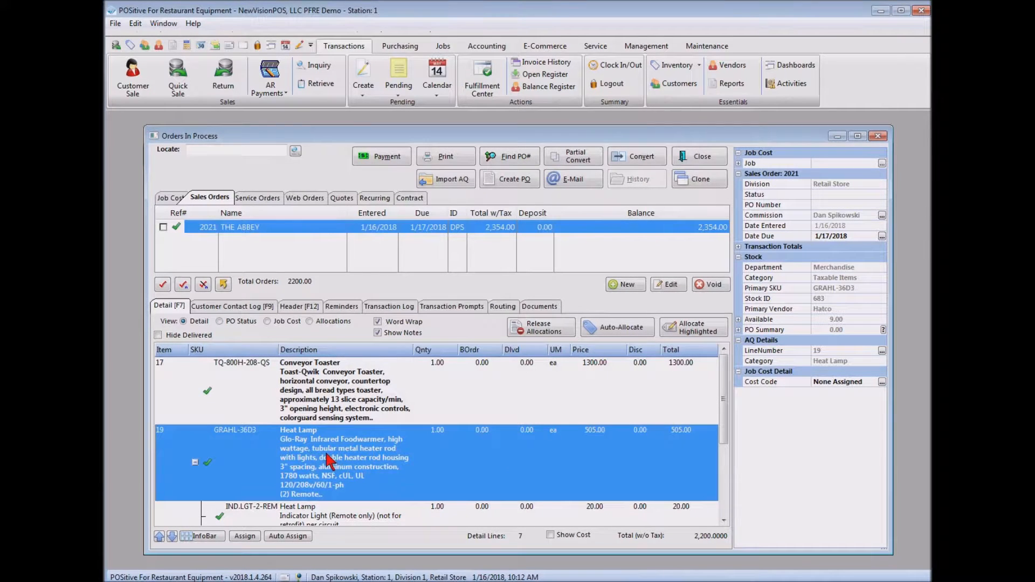
left_click(692, 332)
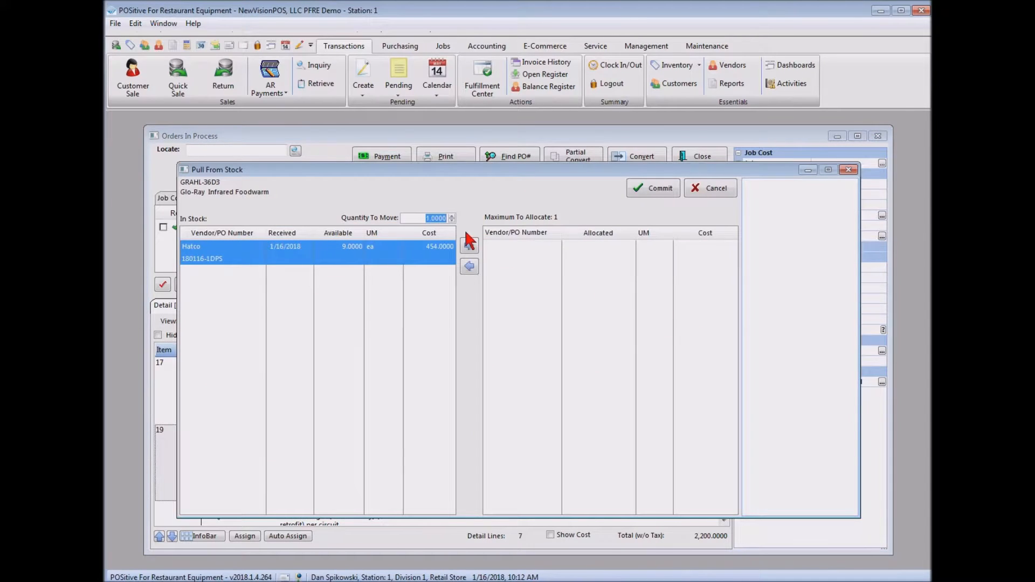
left_click(470, 246)
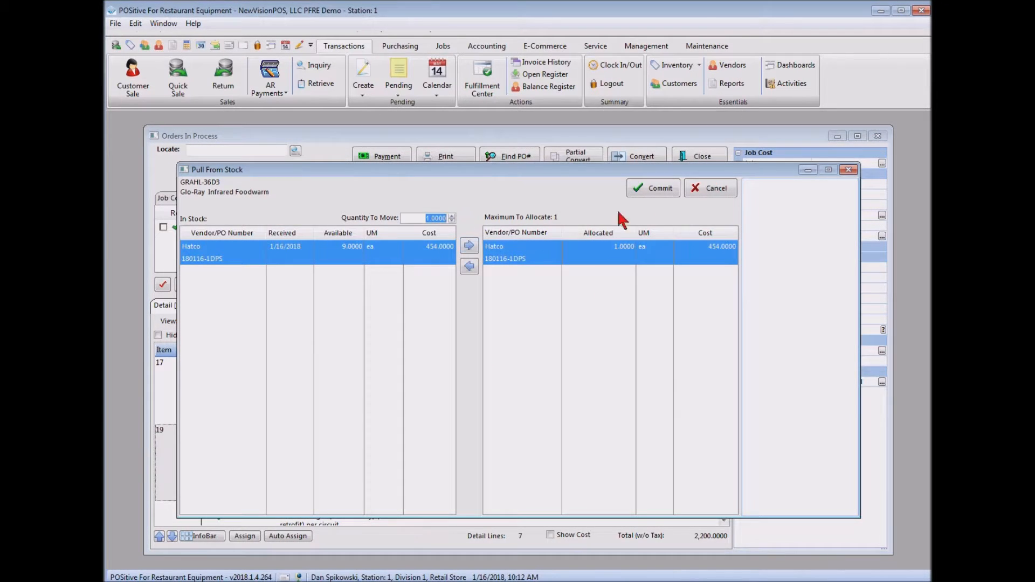
left_click(658, 186)
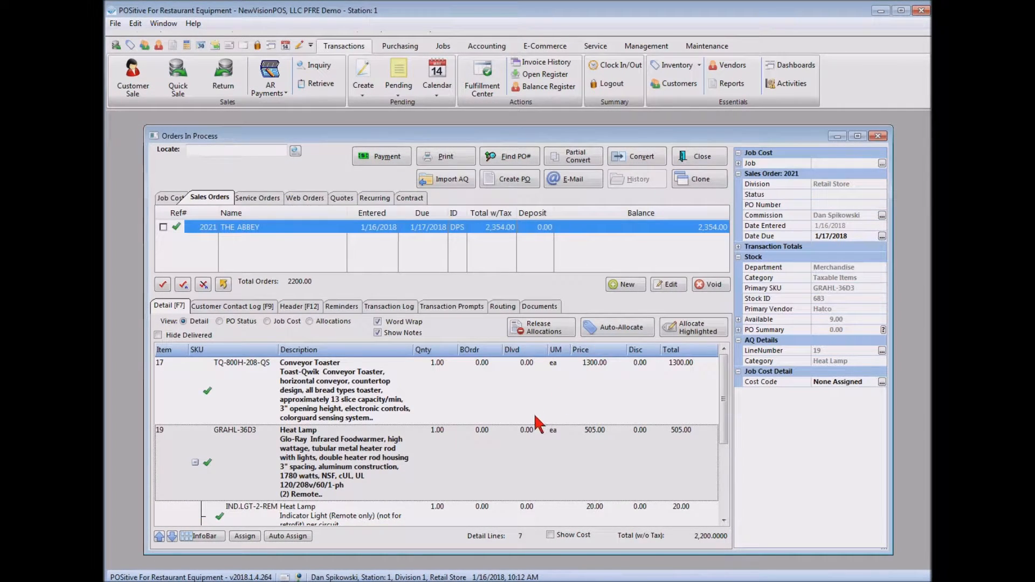
Step: Review THE ABBEY's sales order lines and convert the order to a purchase order without drop-shipping the items
left_click(523, 404)
scroll(517, 402, "down", 3)
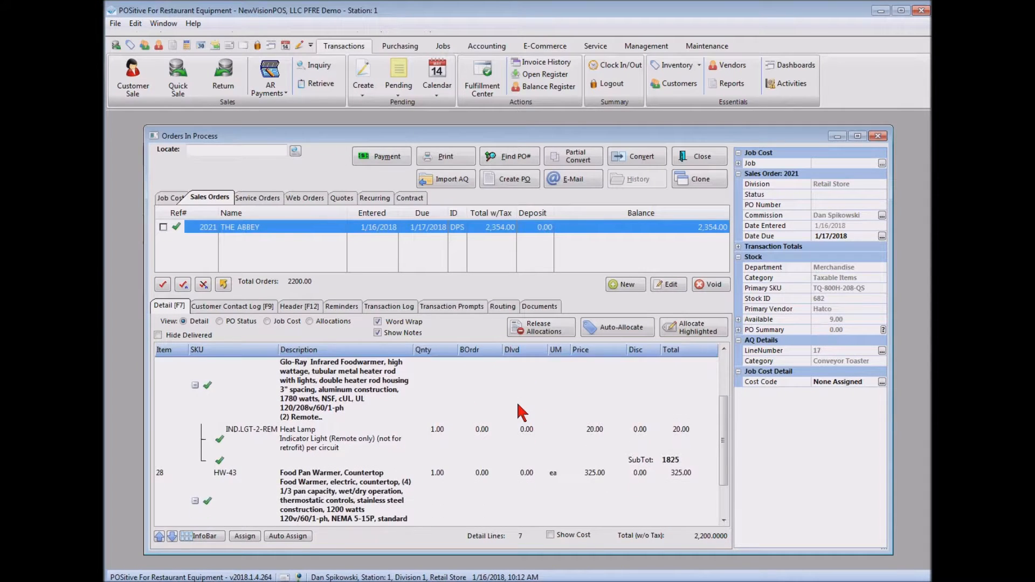
scroll(518, 405, "down", 2)
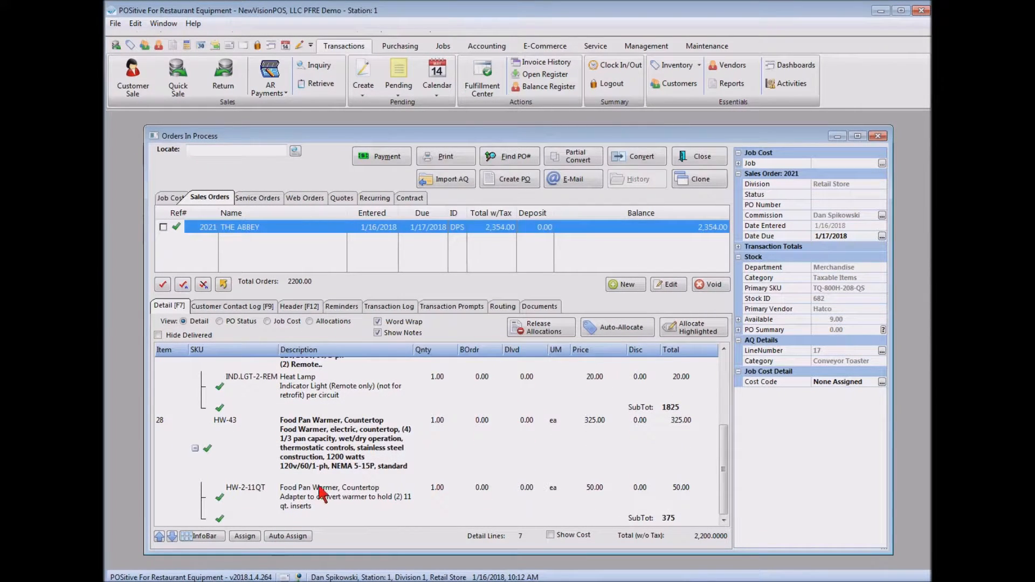
scroll(357, 383, "up", 2)
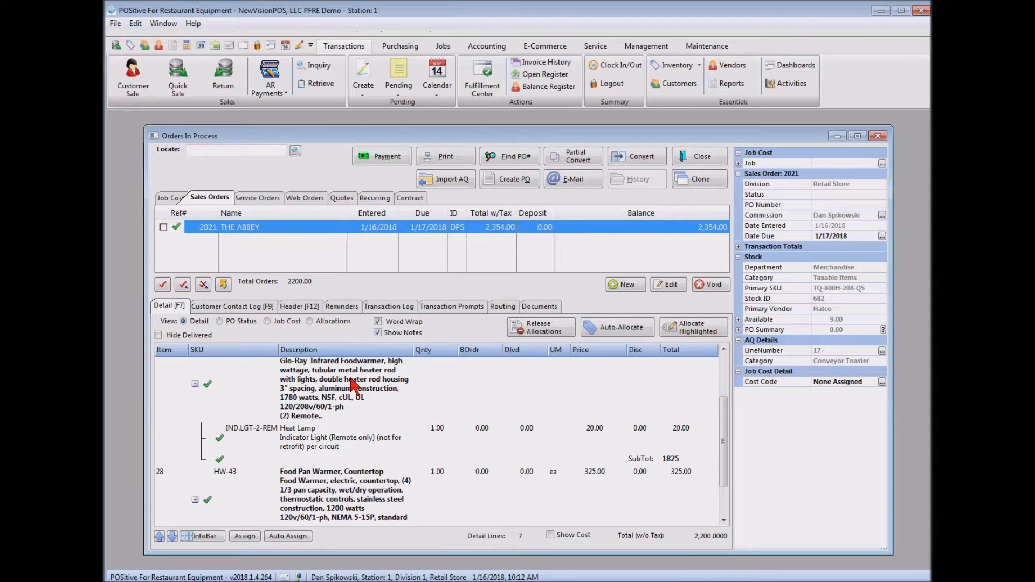
scroll(351, 384, "up", 3)
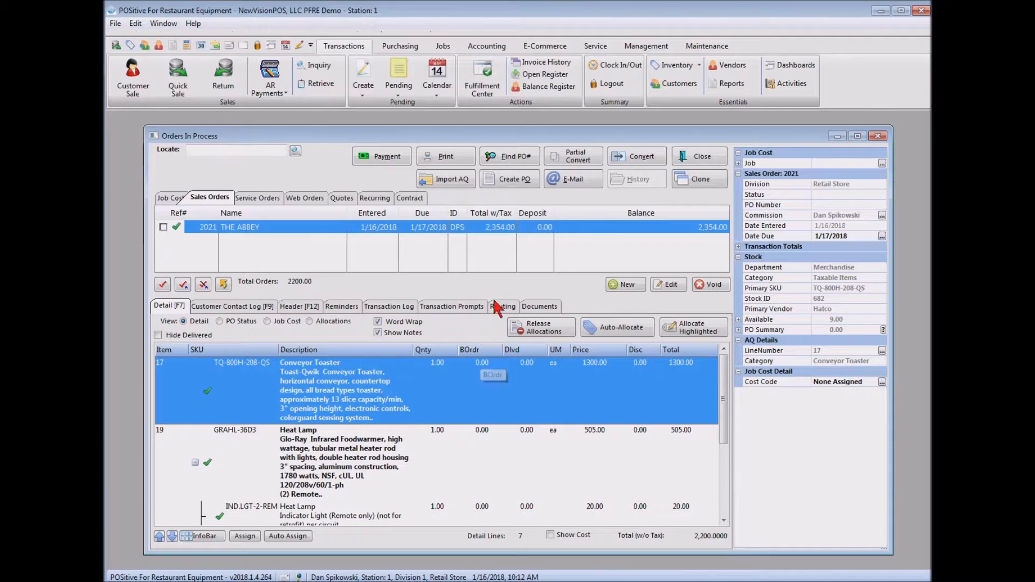
left_click(516, 183)
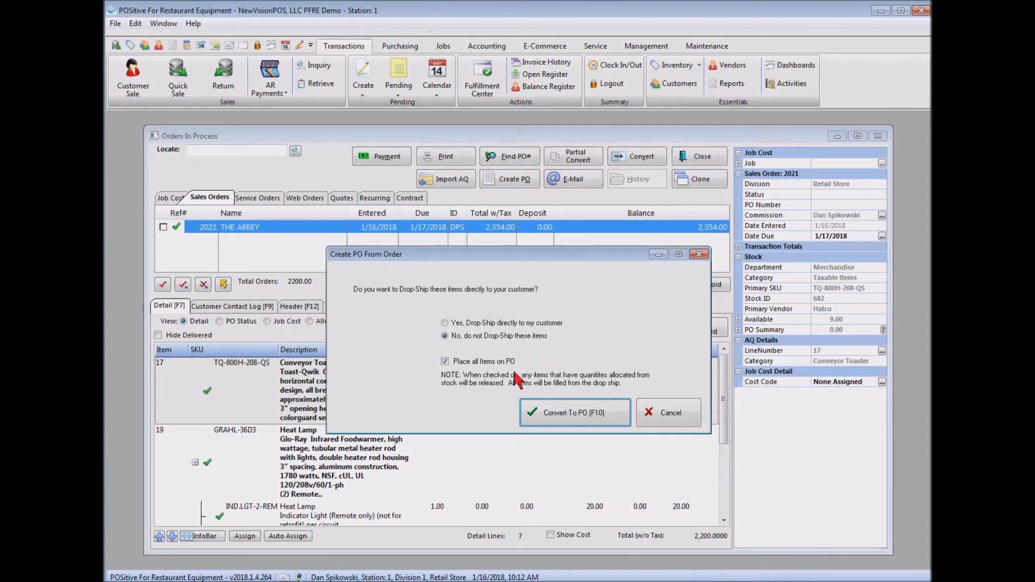
left_click(568, 410)
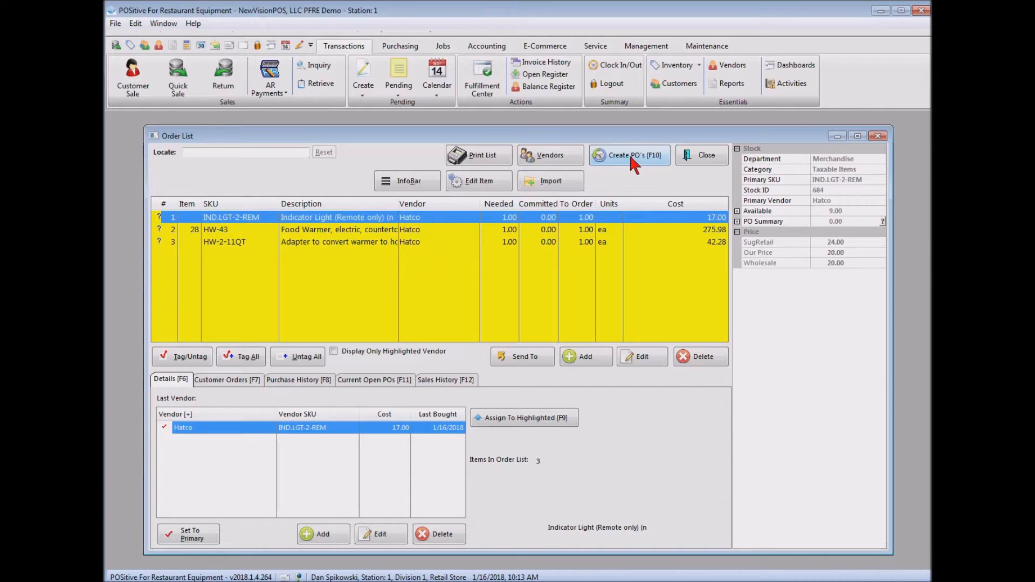
Step: Tag all items in the order list and create purchase orders from them
left_click(245, 359)
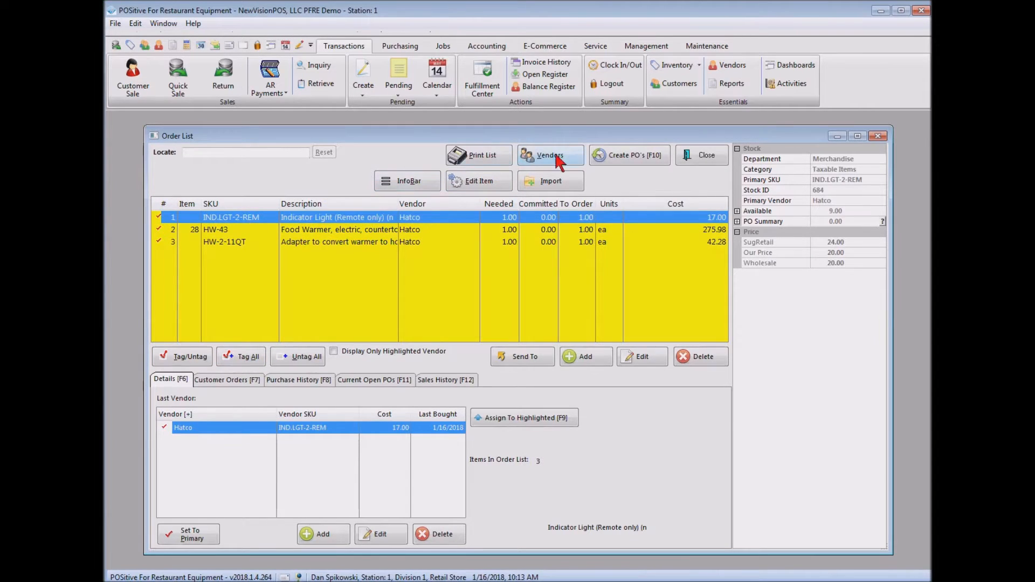
left_click(641, 154)
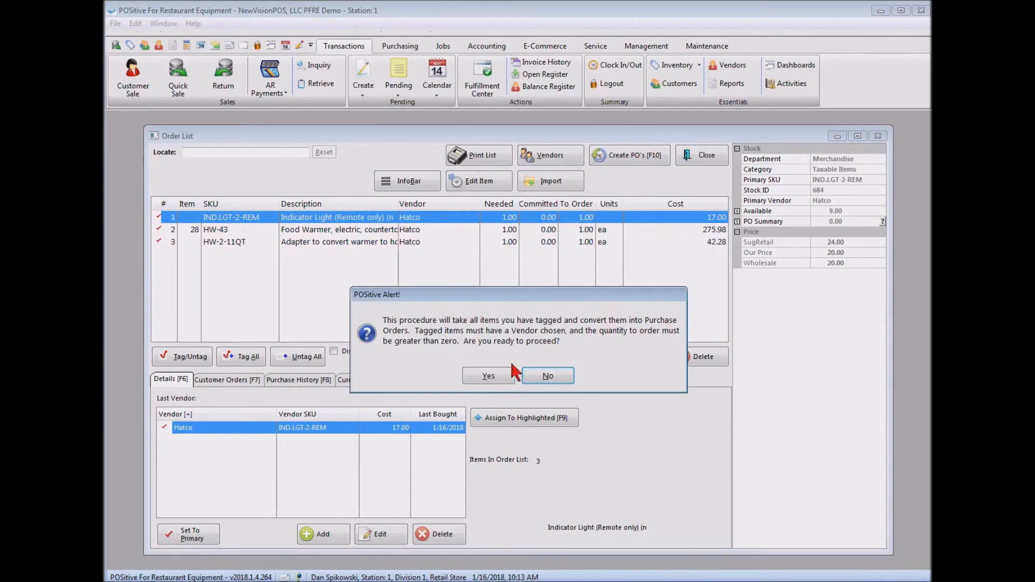
left_click(489, 377)
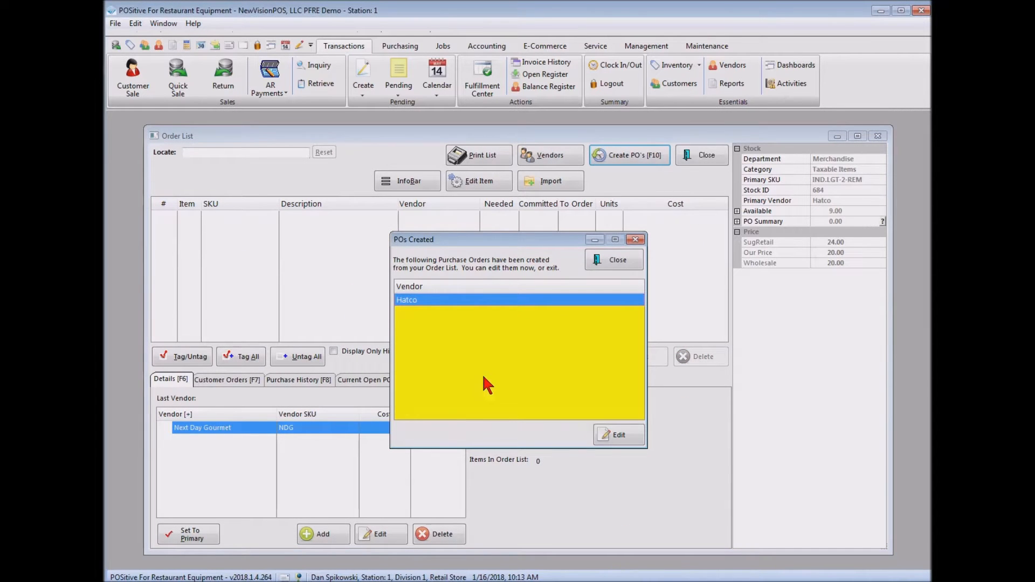
Step: Open the new Hatco purchase order, process it immediately into the Receiving List, and close the order list
left_click(620, 434)
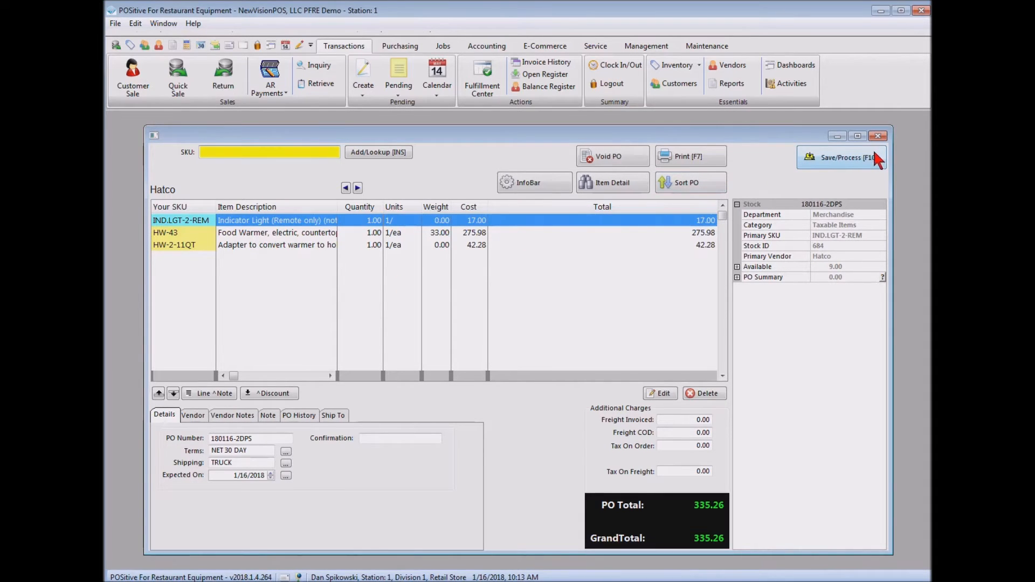
left_click(841, 161)
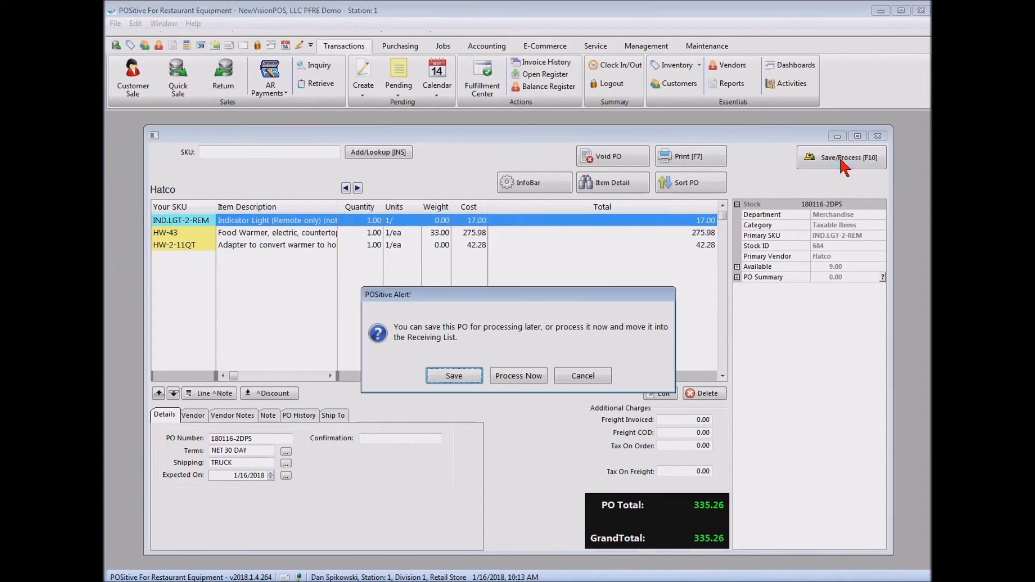
left_click(516, 377)
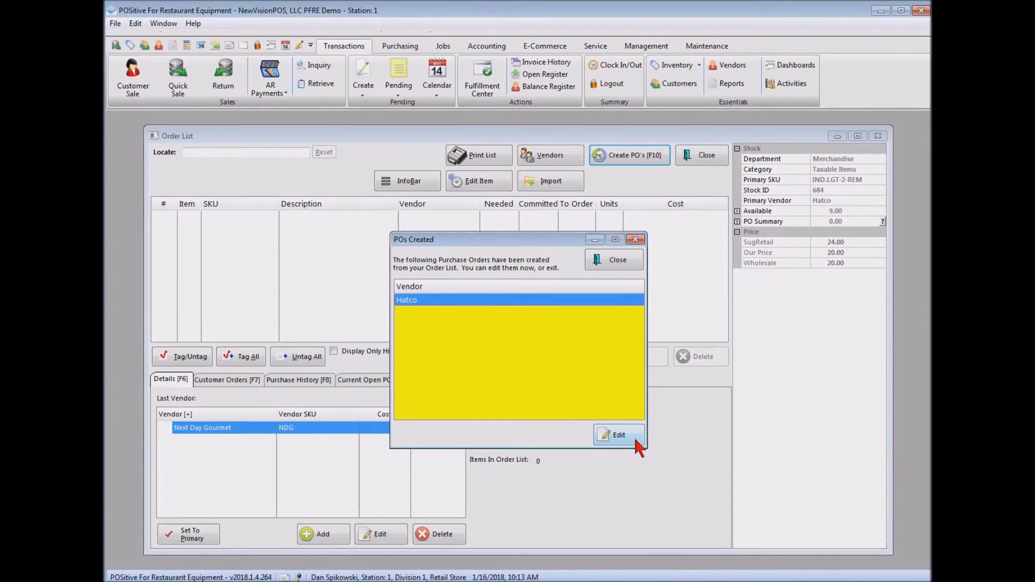
left_click(620, 259)
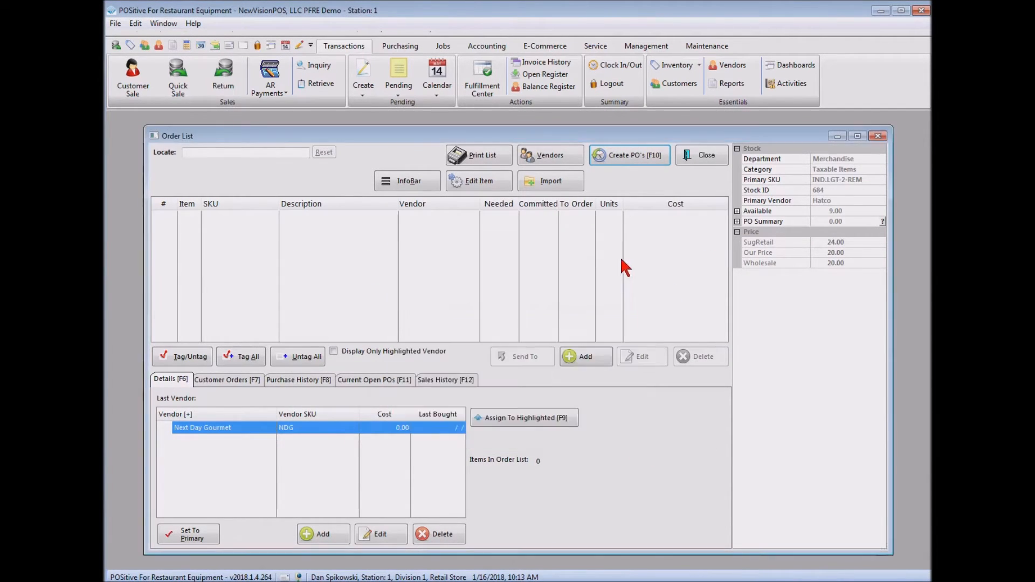
left_click(701, 156)
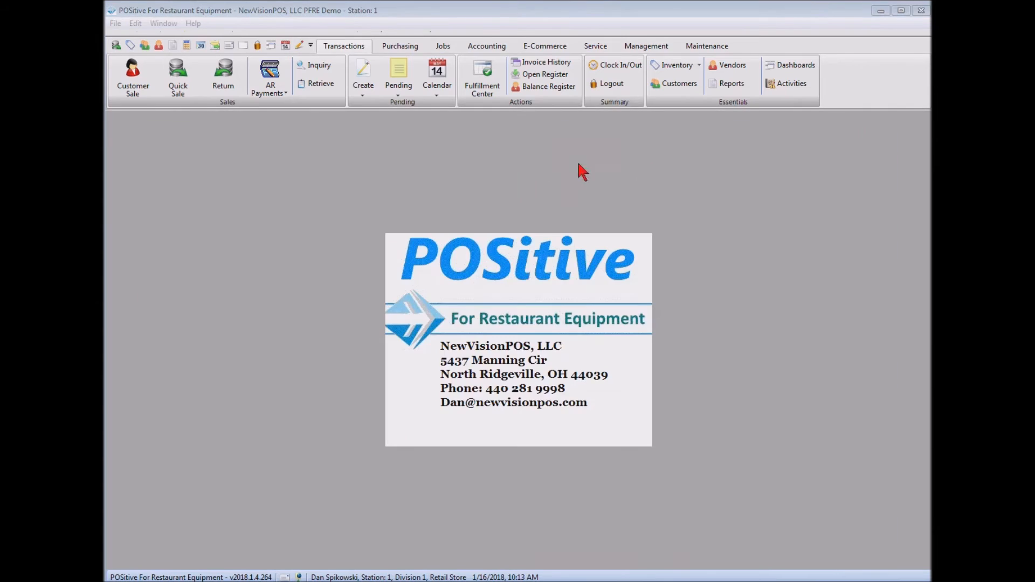
Step: Open the Purchase Order Center and show the purchase orders waiting to be received
left_click(400, 45)
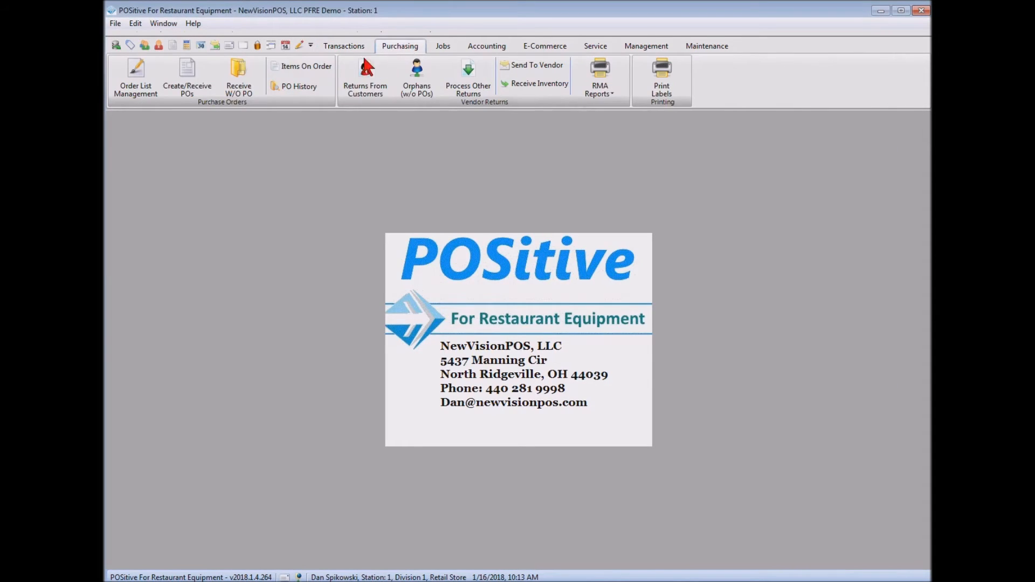
left_click(182, 81)
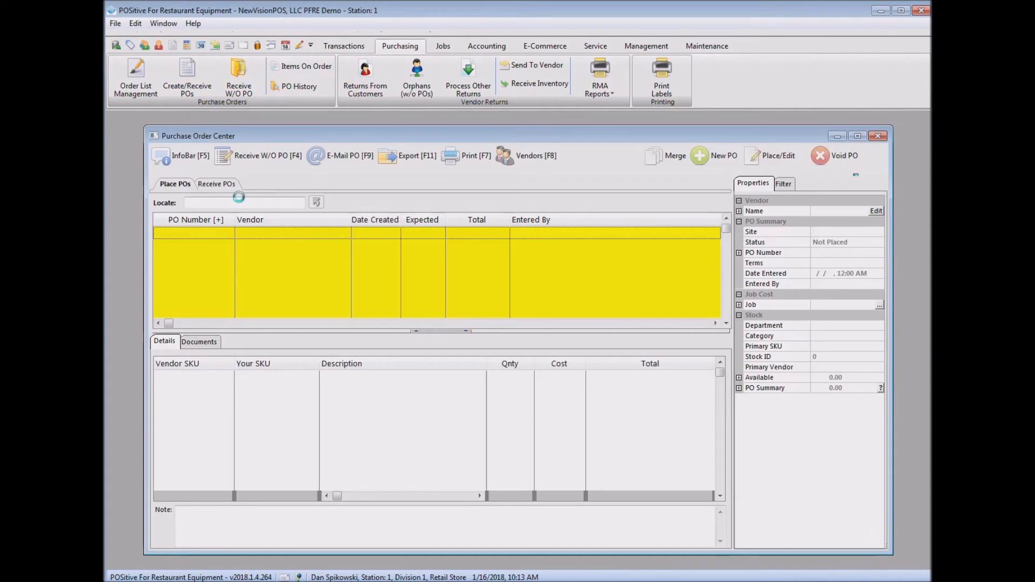
left_click(218, 185)
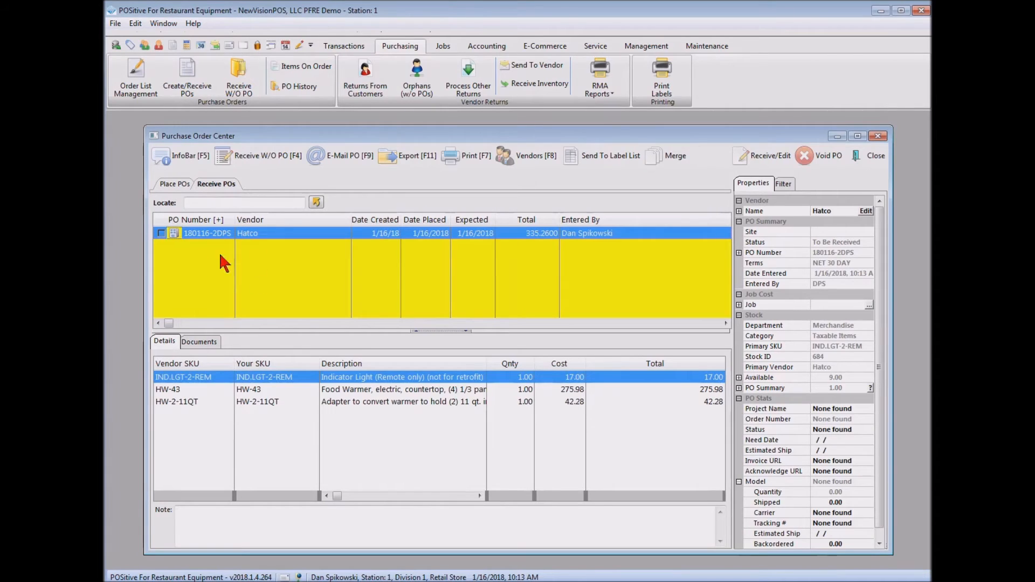